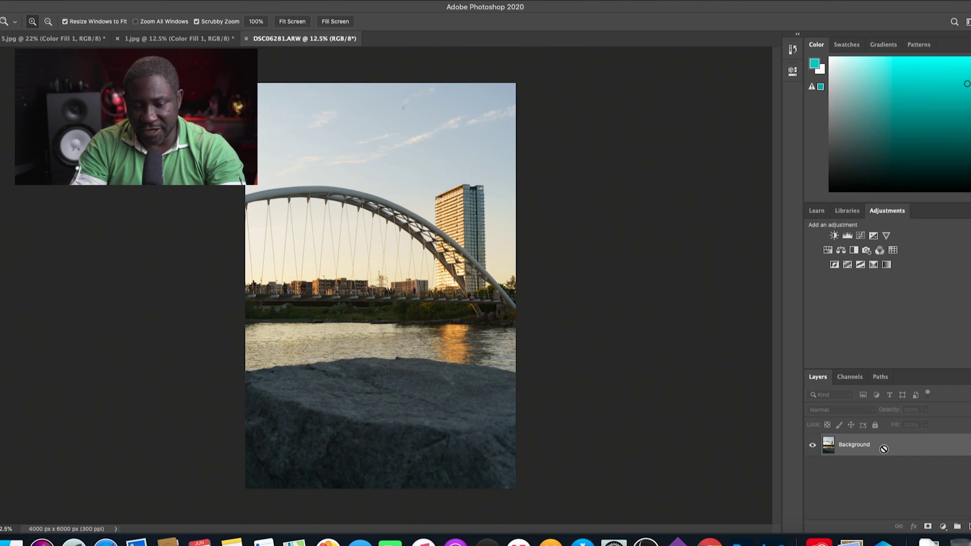
# Duplicate the photo to Layer 1 and send it to Luminar 4 via Filter > Skylum Software
pyautogui.press('super+j')
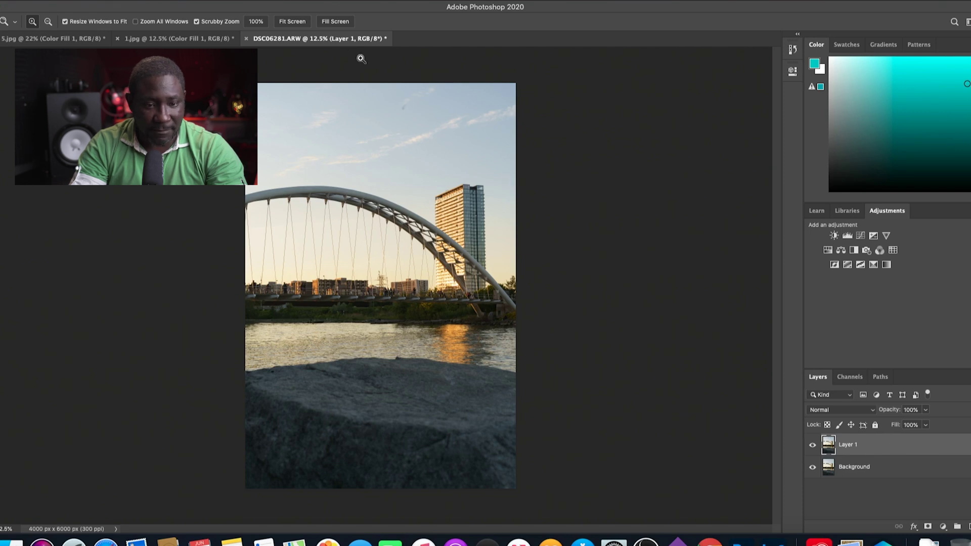
pyautogui.click(223, 0)
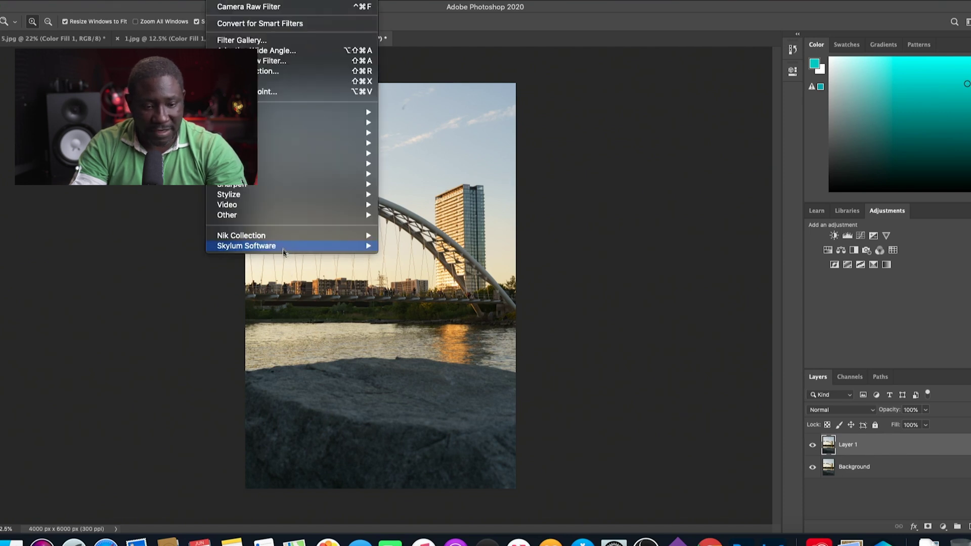
pyautogui.moveTo(286, 248)
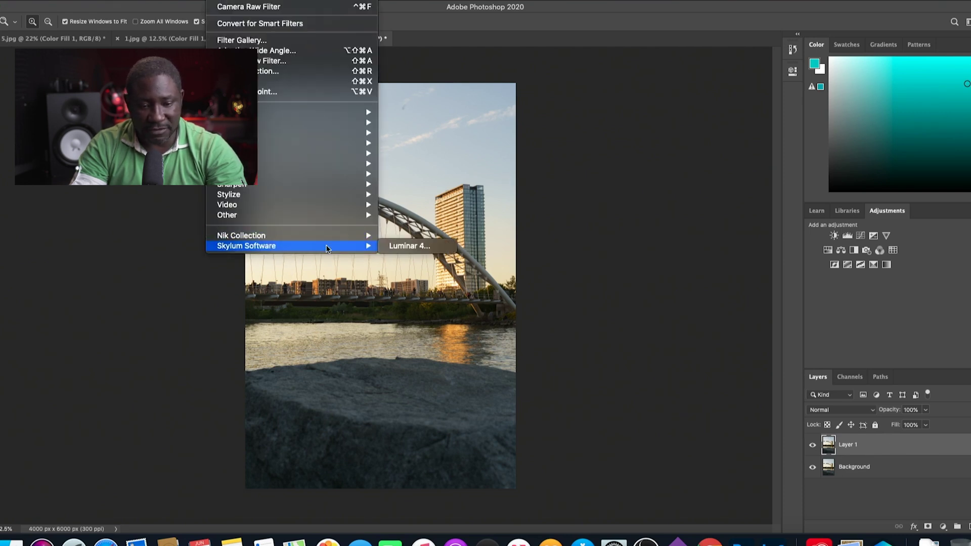
pyautogui.click(404, 247)
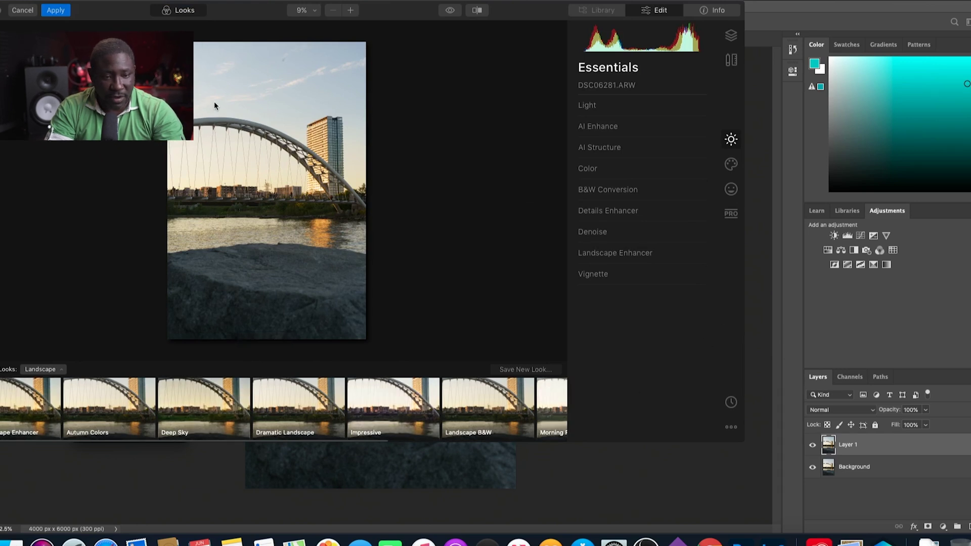
# Hide the Looks strip, maximise Luminar 4, and expand AI Sky Replacement under Creative tools
pyautogui.click(184, 12)
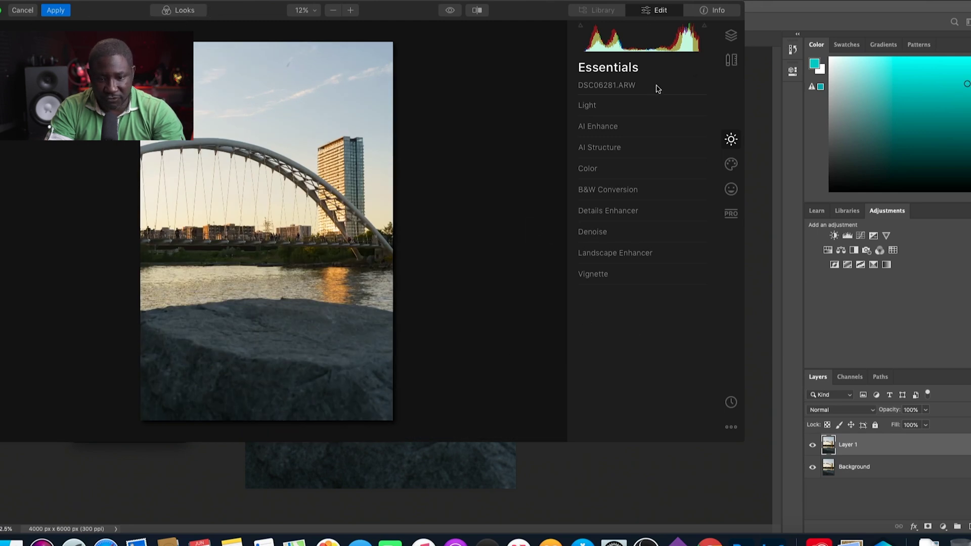
pyautogui.doubleClick(521, 14)
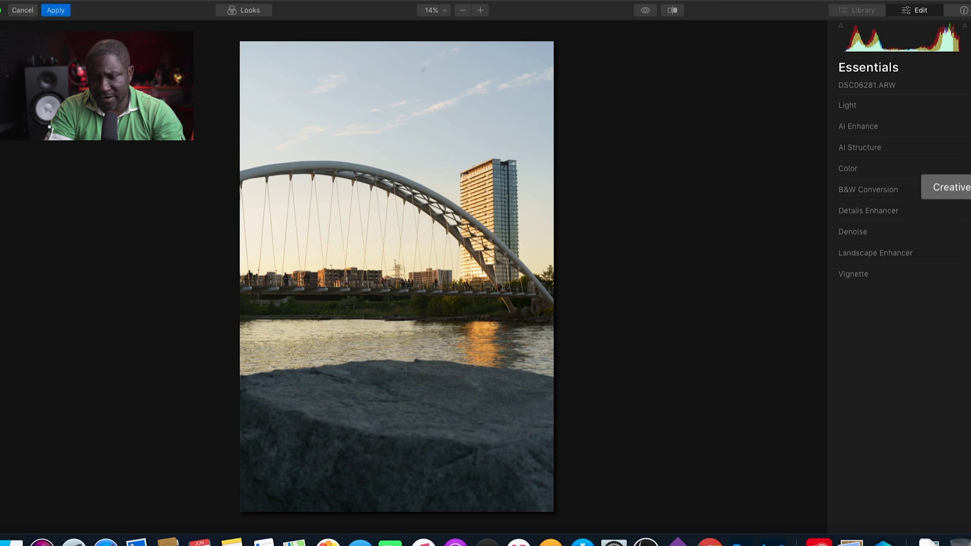
pyautogui.click(967, 188)
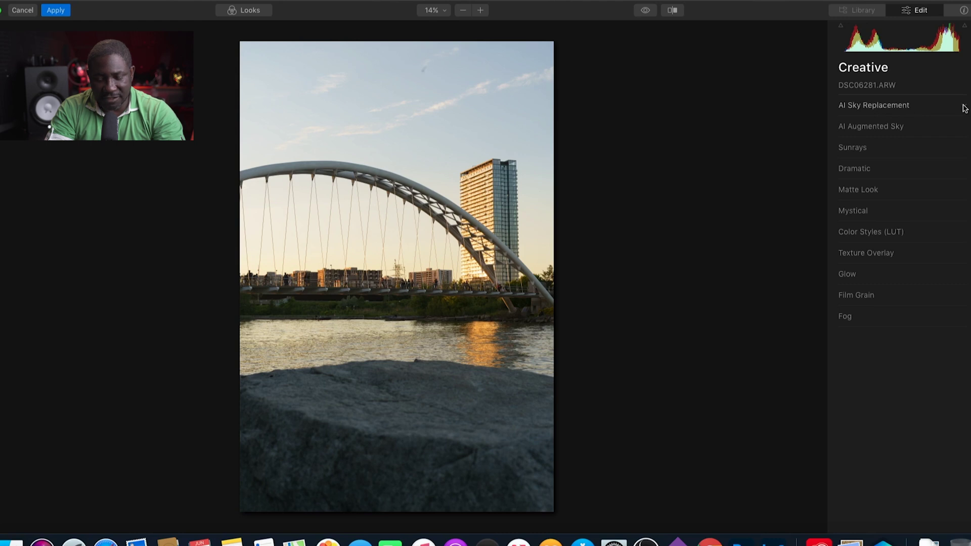
pyautogui.click(922, 105)
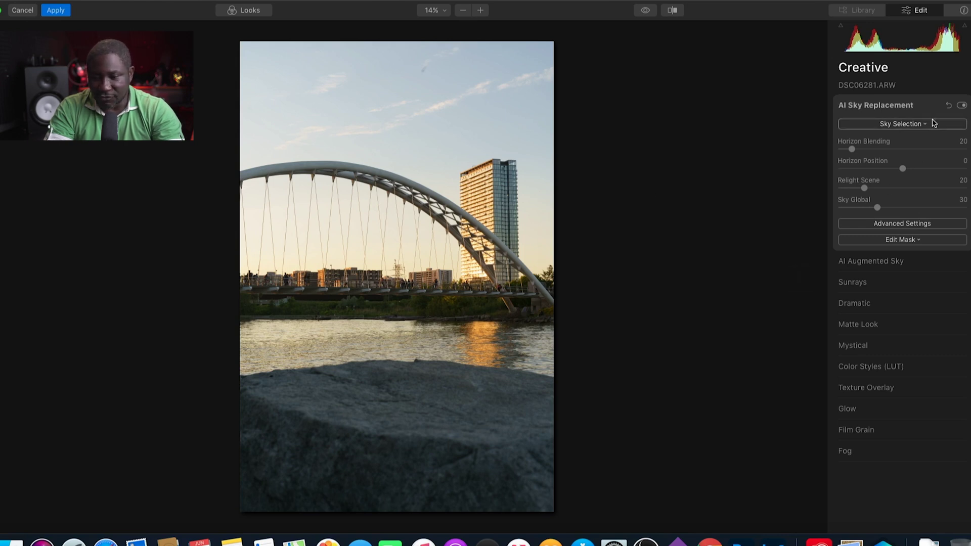
# Swap in the Blue Sky 1 sky and inspect its blend around the bridge at 100%
pyautogui.click(929, 126)
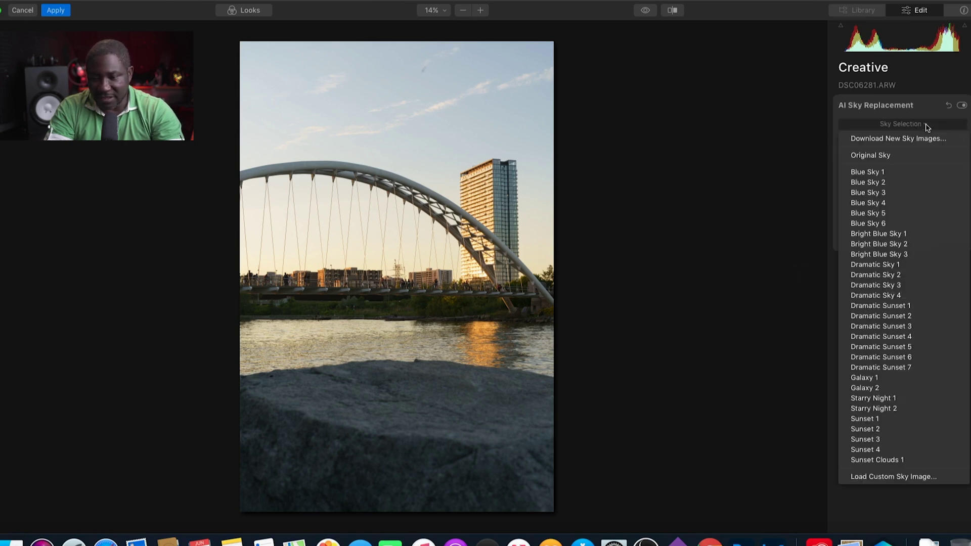
pyautogui.click(877, 175)
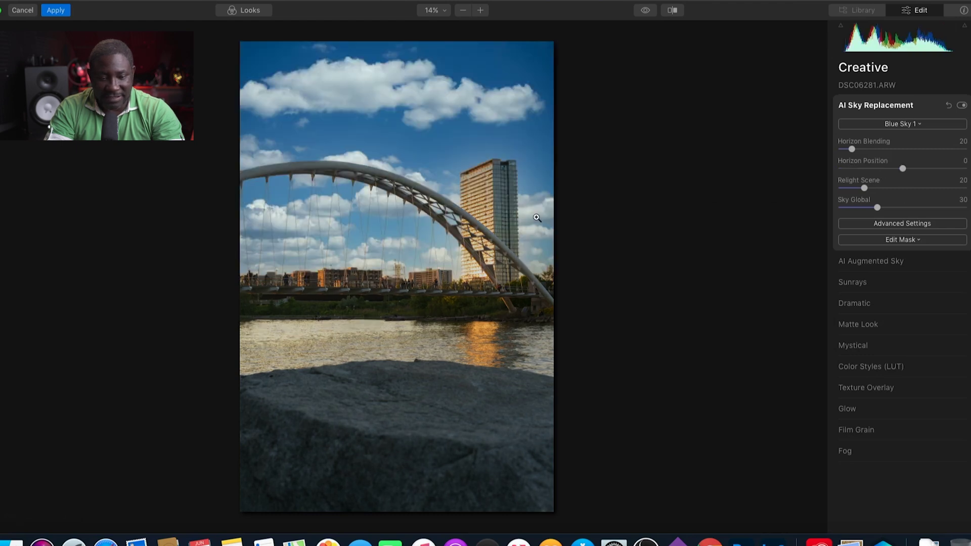
pyautogui.click(463, 277)
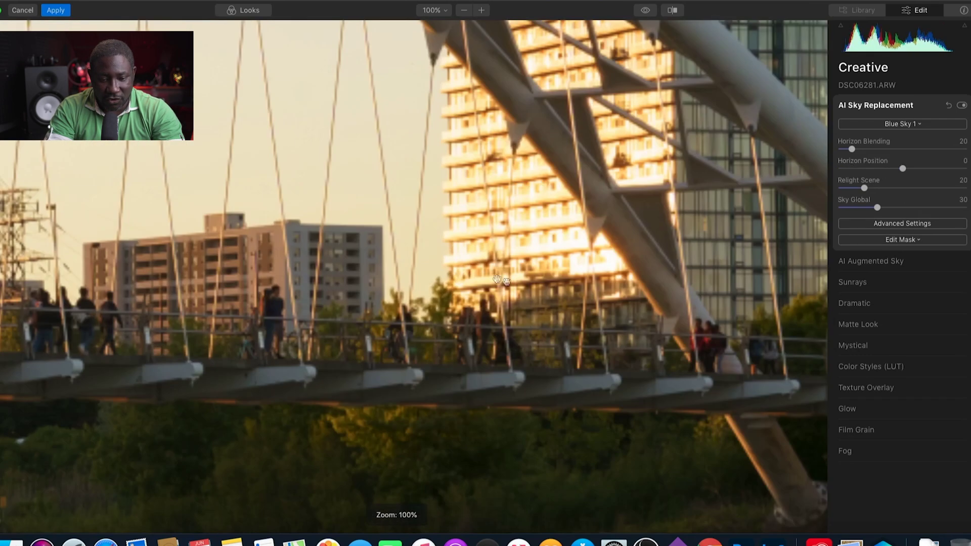
pyautogui.click(370, 276)
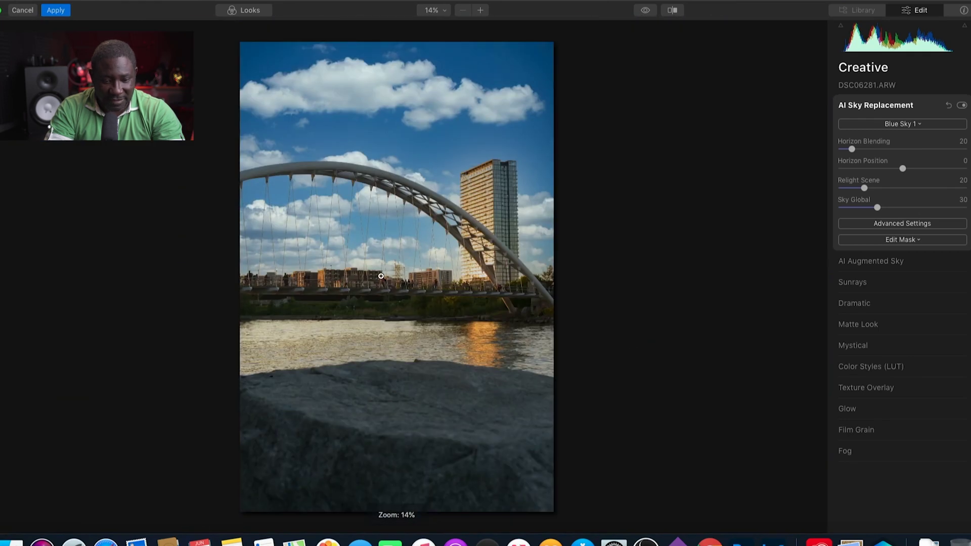
pyautogui.click(381, 276)
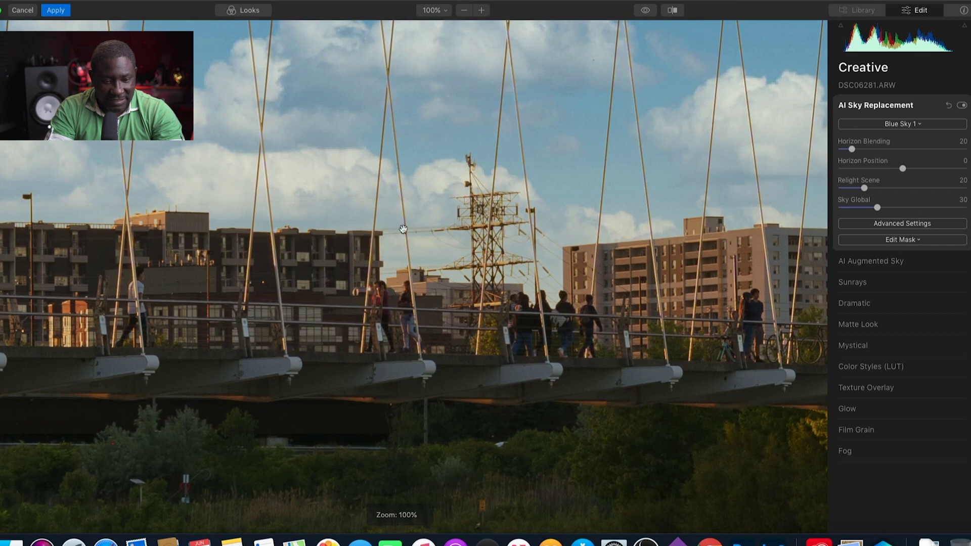
pyautogui.moveTo(143, 237); pyautogui.dragTo(770, 231)
pyautogui.doubleClick(526, 255)
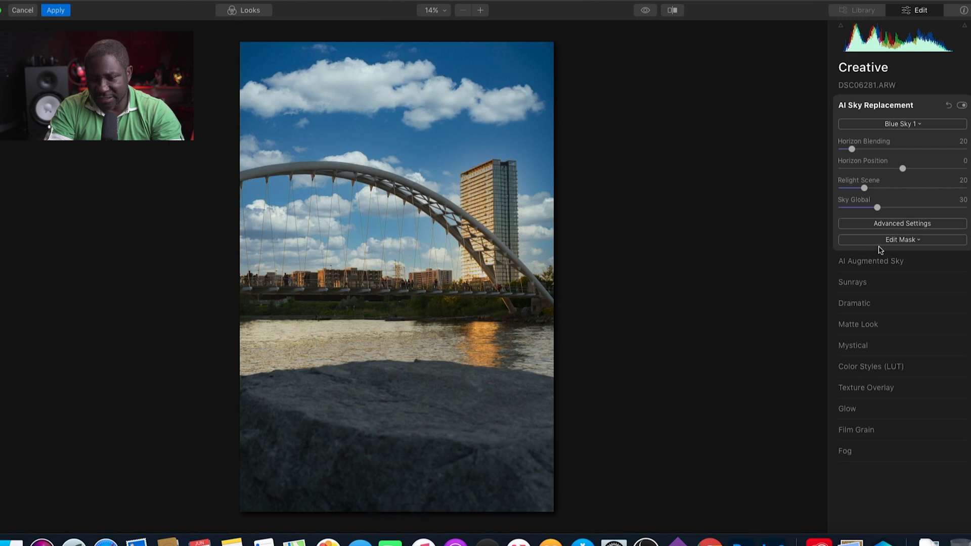
# Try Dramatic Sky 1, Dramatic Sunset 3, Sunset 3 and Sunset 1, then settle on Dramatic Sunset 1
pyautogui.click(921, 127)
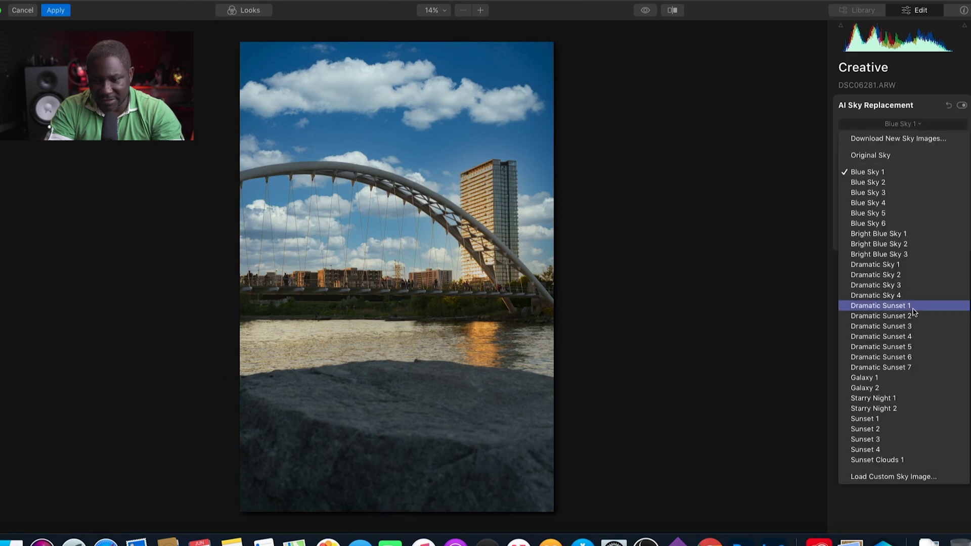
pyautogui.click(903, 265)
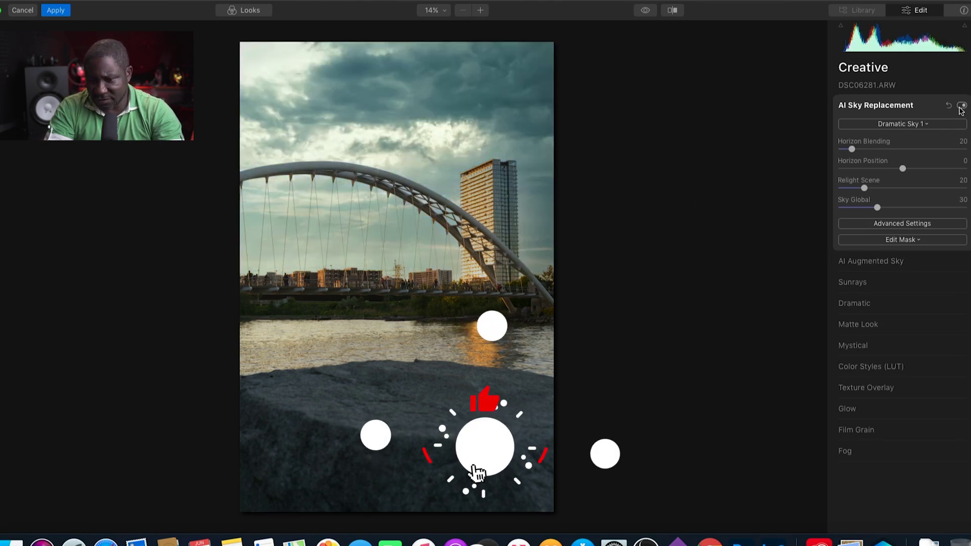
pyautogui.click(930, 125)
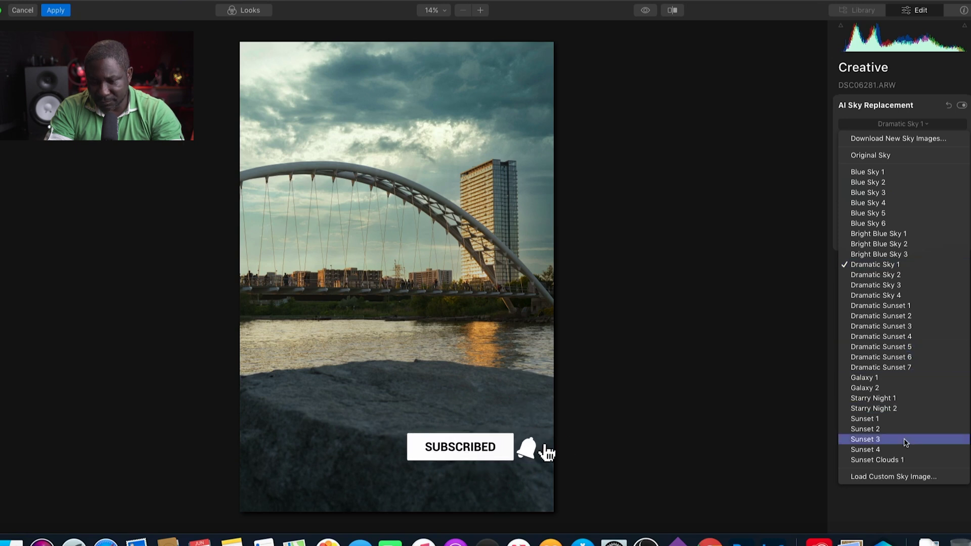
pyautogui.click(905, 326)
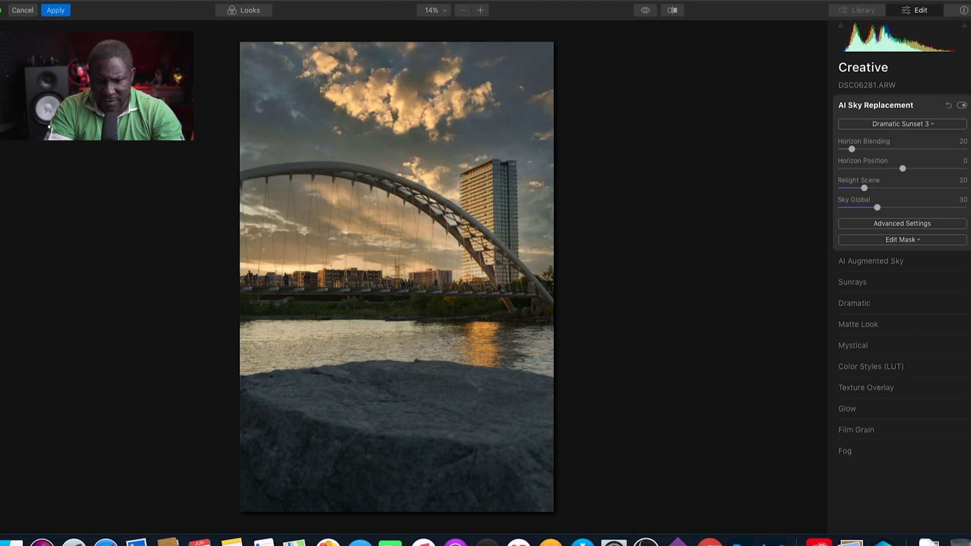
pyautogui.click(935, 126)
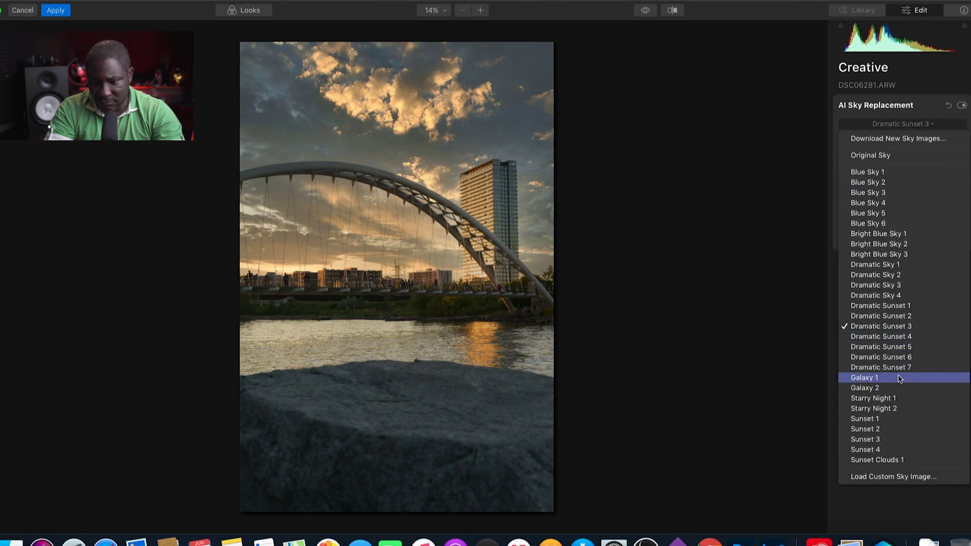
pyautogui.click(892, 439)
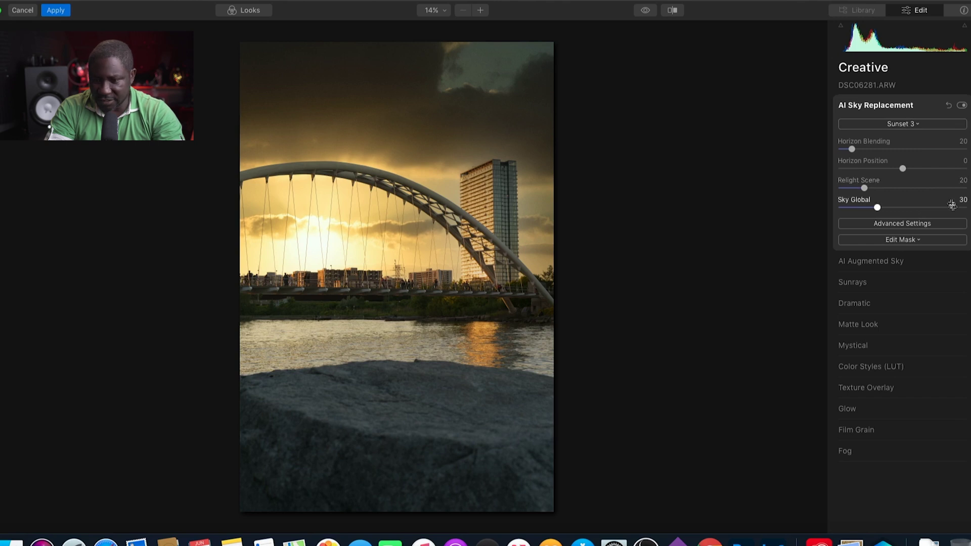
pyautogui.click(921, 124)
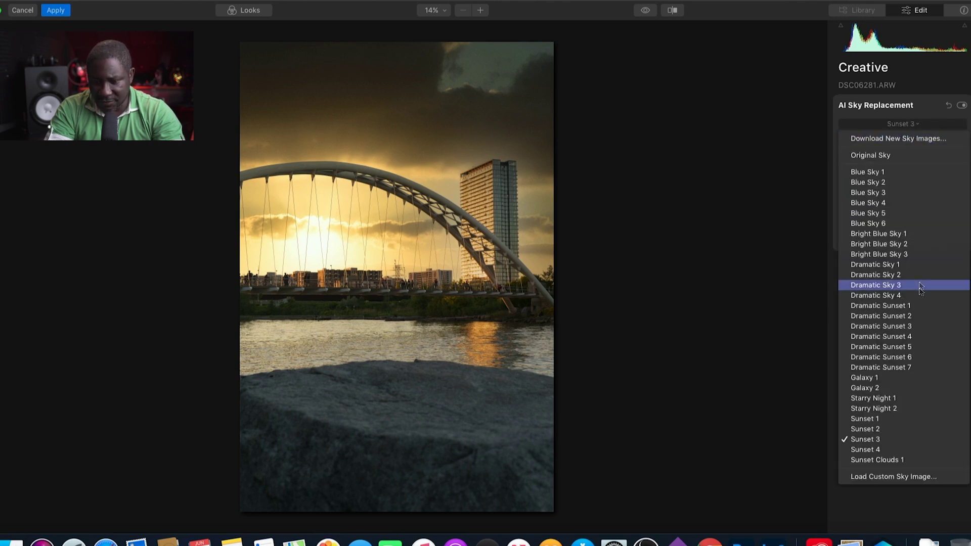
pyautogui.click(905, 421)
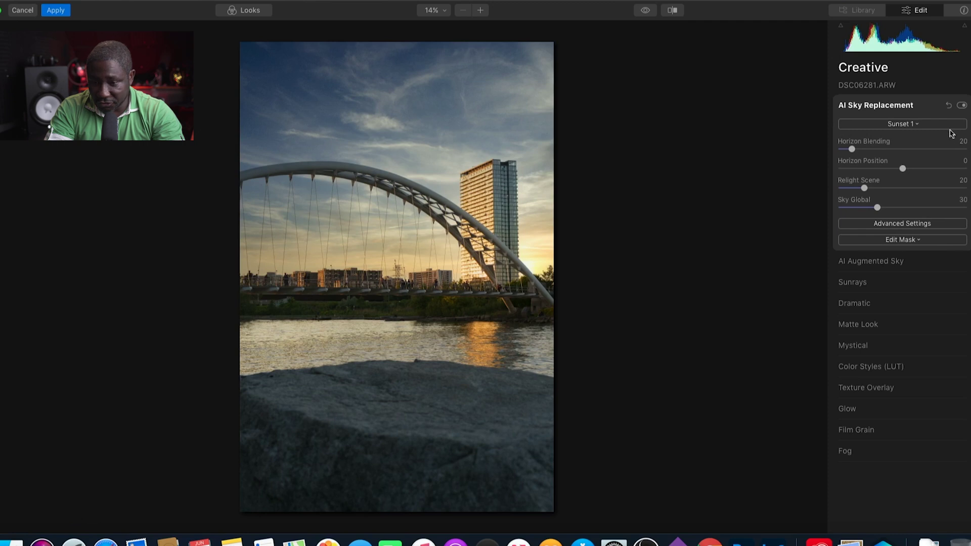
pyautogui.click(916, 125)
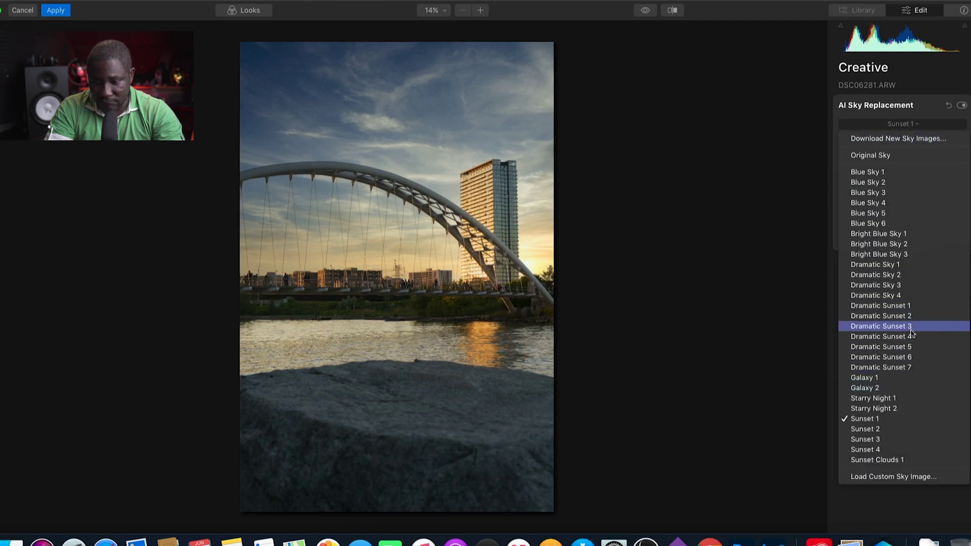
pyautogui.click(907, 306)
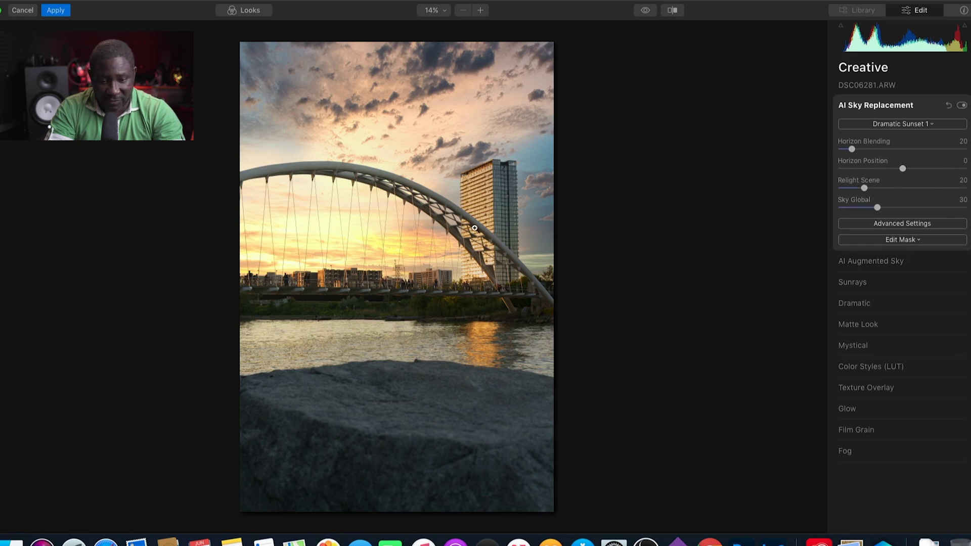
# Test Horizon Blending at 125, then lower it to about 29 while checking the bridge edges
pyautogui.click(525, 279)
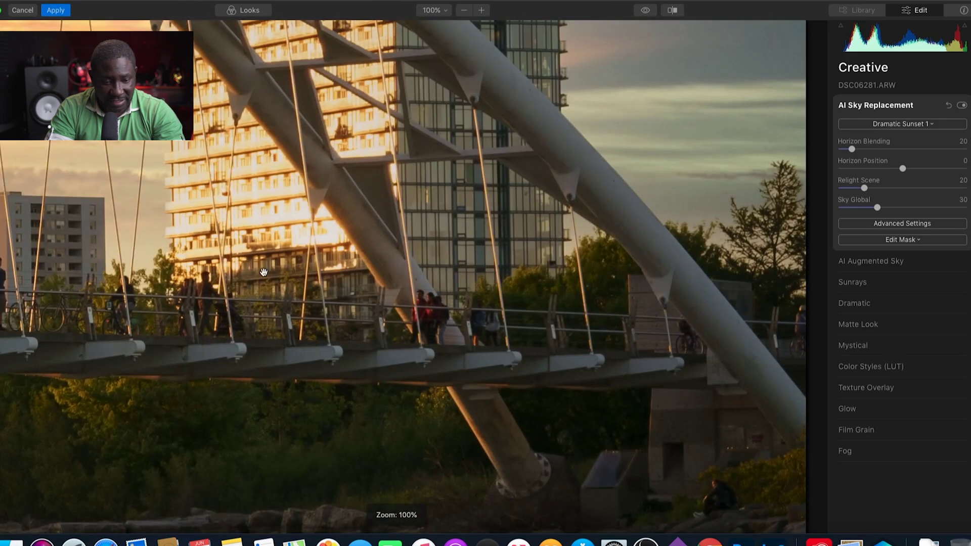
pyautogui.moveTo(172, 288); pyautogui.dragTo(650, 215)
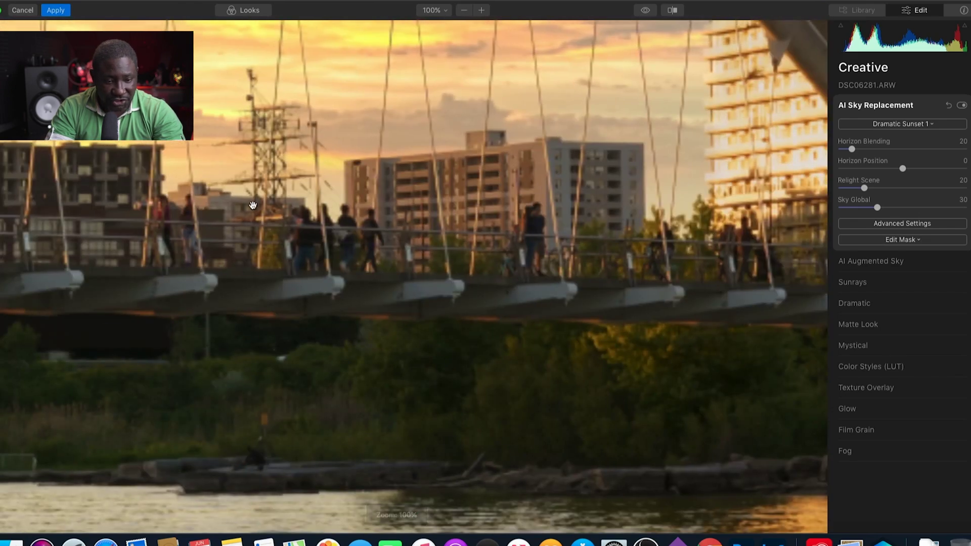
pyautogui.moveTo(130, 182); pyautogui.dragTo(711, 196)
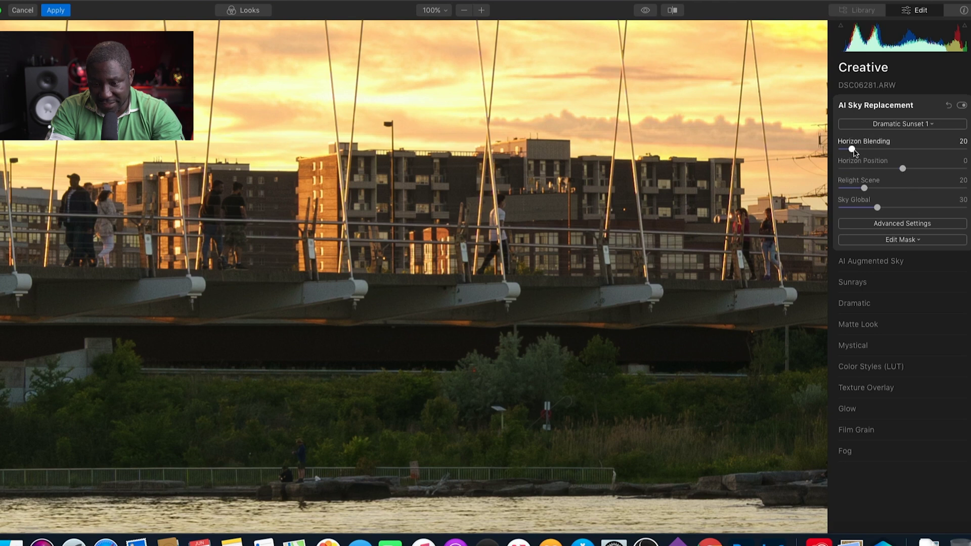
pyautogui.moveTo(853, 150); pyautogui.dragTo(923, 147)
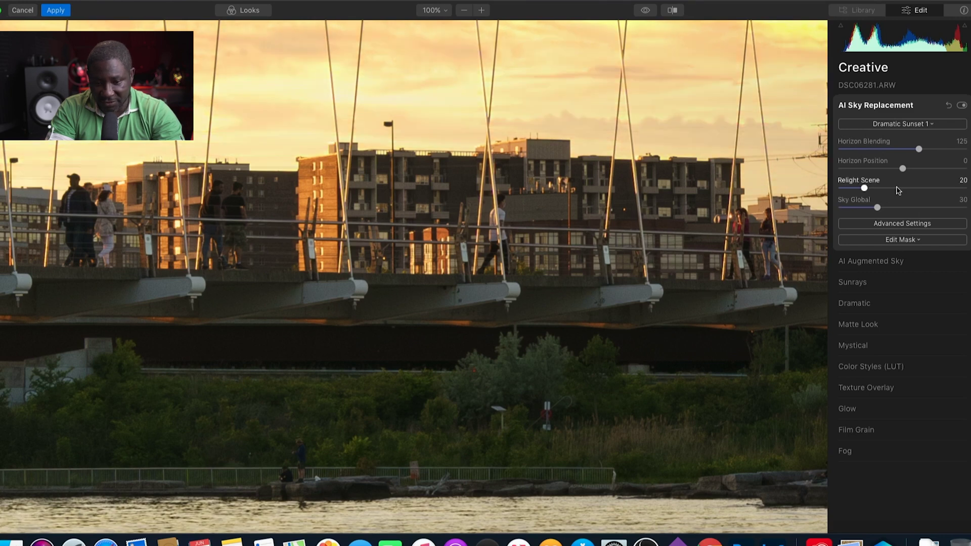
pyautogui.click(513, 347)
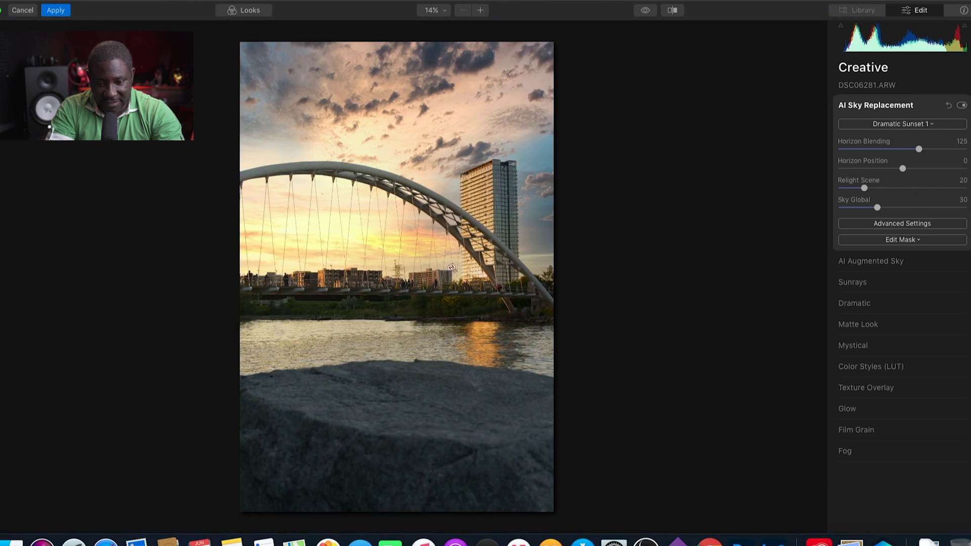
pyautogui.click(445, 273)
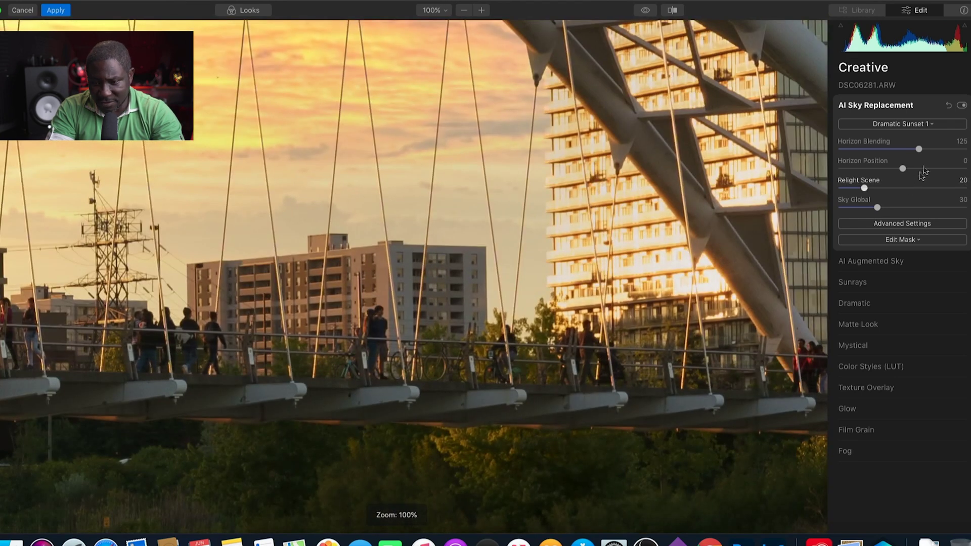
pyautogui.moveTo(920, 154); pyautogui.dragTo(859, 167)
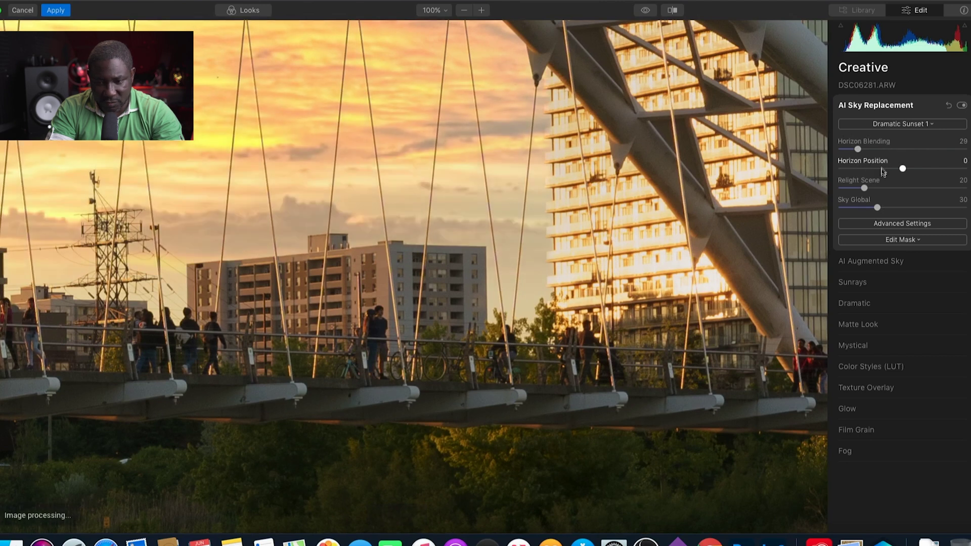
pyautogui.click(551, 276)
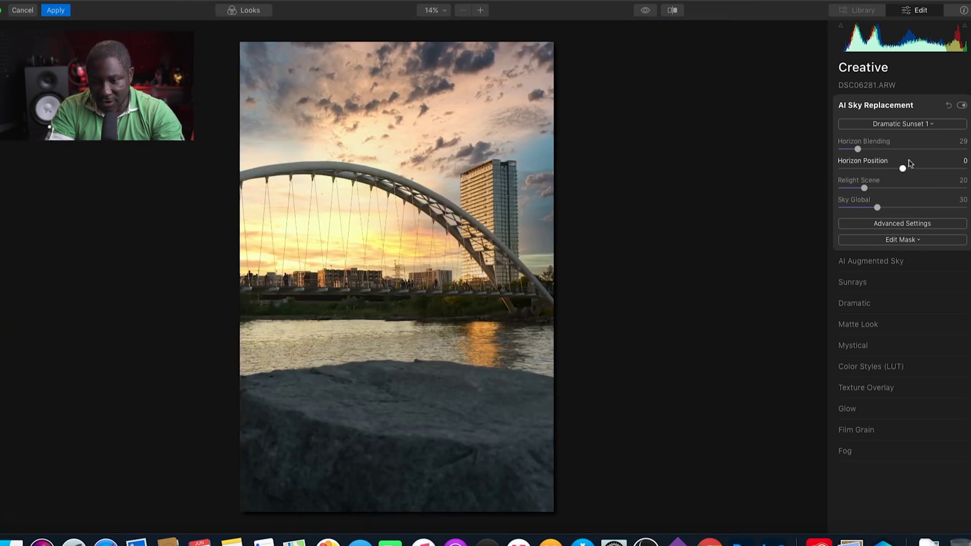
# Try Horizon Position at 56 and 95, then settle it at -8
pyautogui.moveTo(903, 171); pyautogui.dragTo(941, 167)
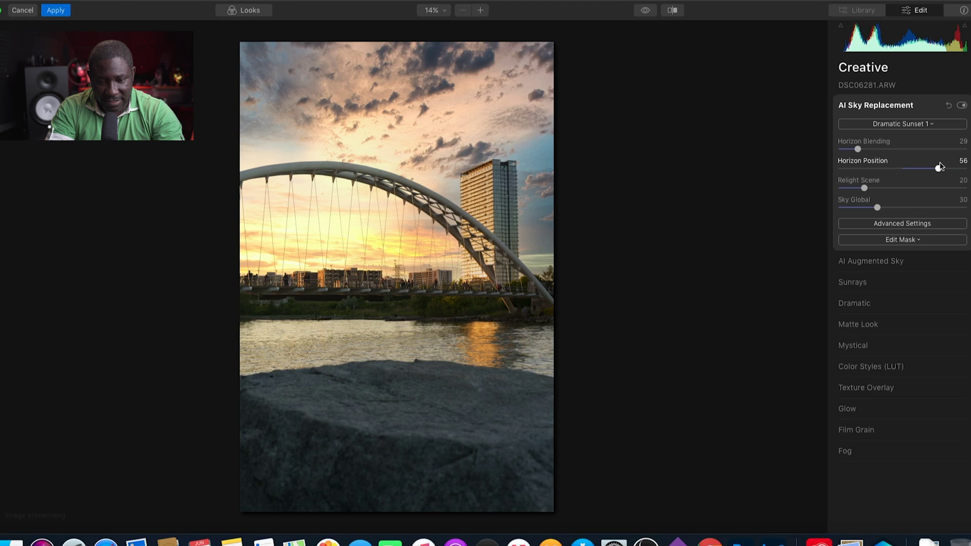
pyautogui.moveTo(939, 169); pyautogui.dragTo(962, 168)
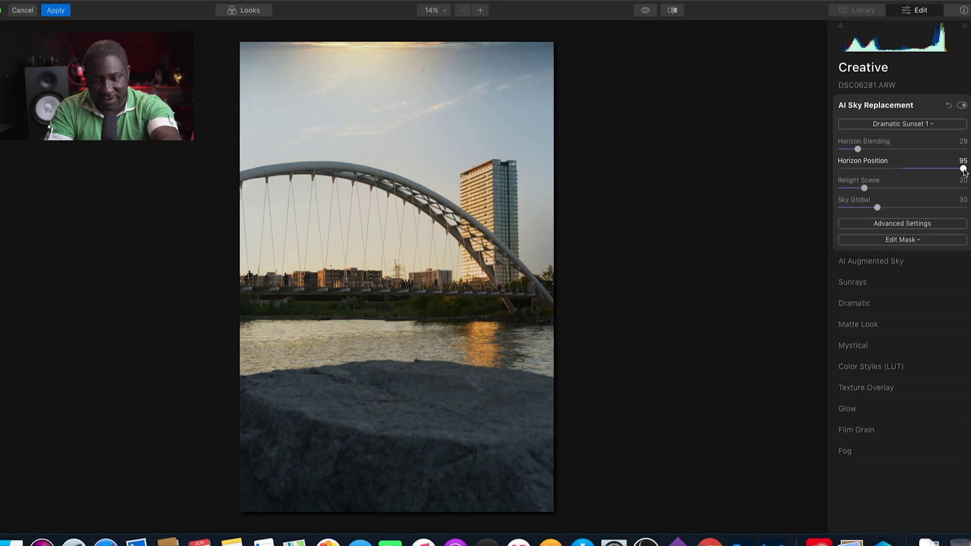
pyautogui.moveTo(963, 169); pyautogui.dragTo(923, 169)
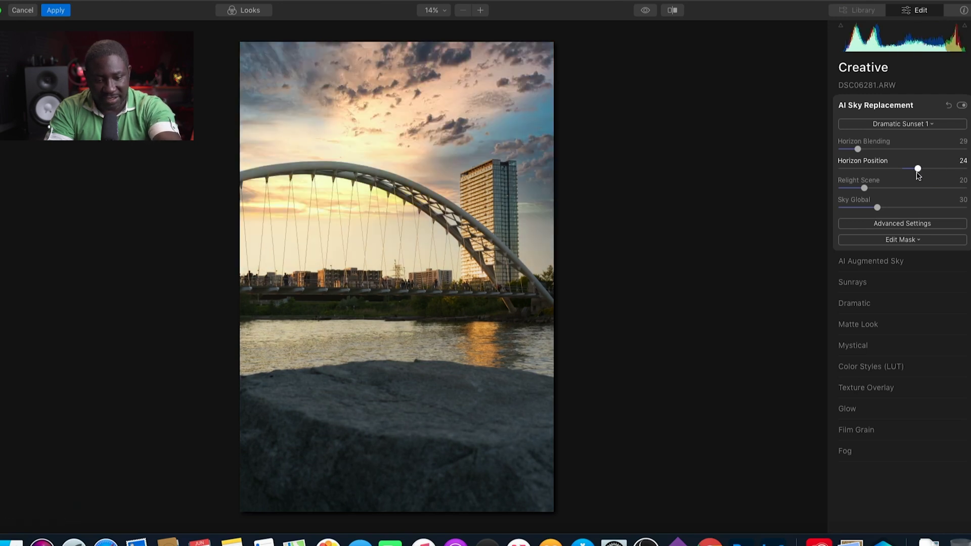
pyautogui.moveTo(918, 169); pyautogui.dragTo(894, 169)
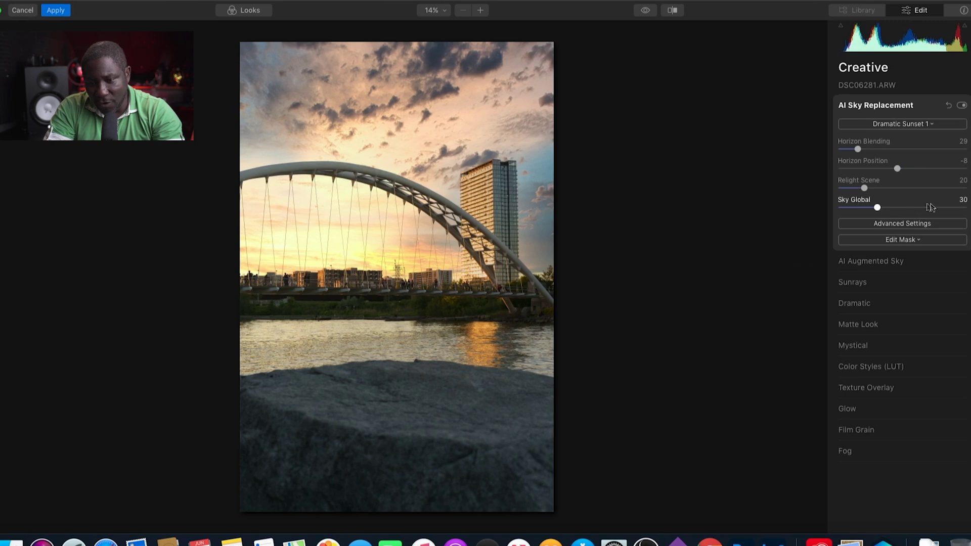
# Raise Relight Scene to 66 so the bridge picks up the warm sky
pyautogui.moveTo(865, 190); pyautogui.dragTo(936, 189)
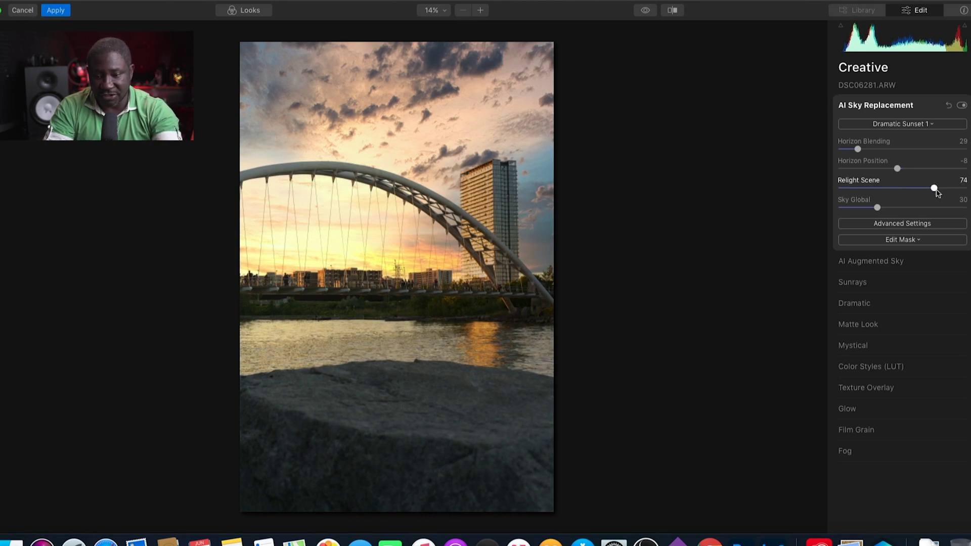
pyautogui.moveTo(937, 192)
pyautogui.mouseDown()
pyautogui.moveTo(863, 190)
pyautogui.moveTo(951, 191)
pyautogui.mouseUp()
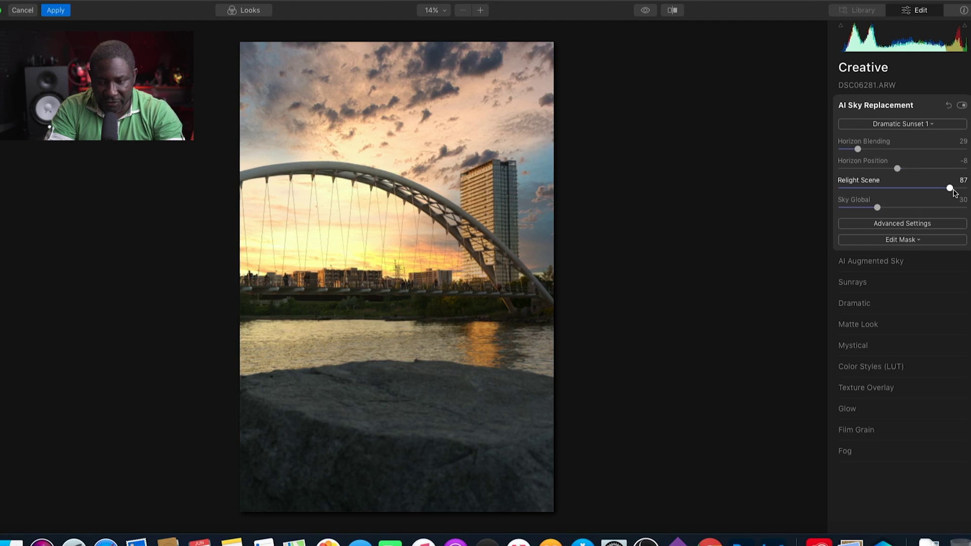
pyautogui.moveTo(954, 192); pyautogui.dragTo(925, 192)
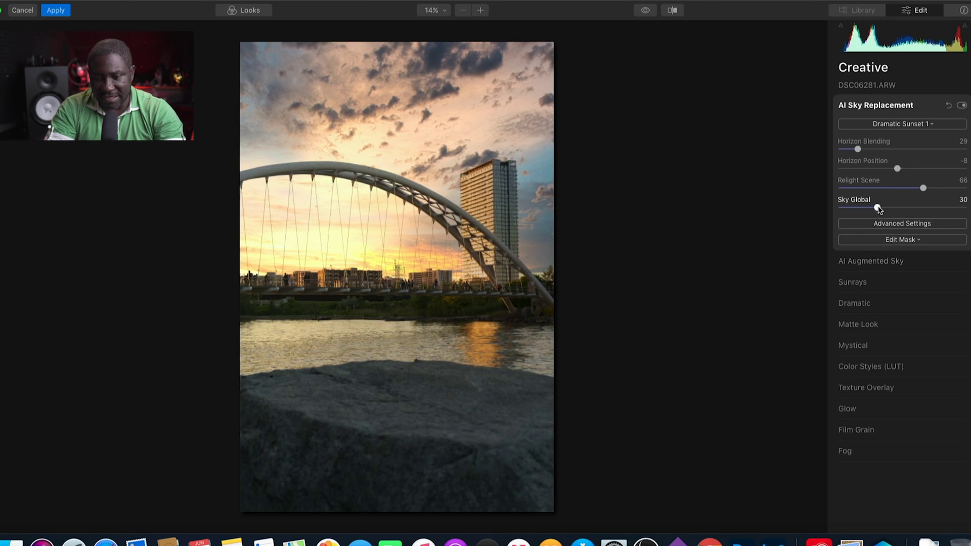
# Test Sky Global up to 100, then bring it back to 30
pyautogui.moveTo(881, 209); pyautogui.dragTo(949, 213)
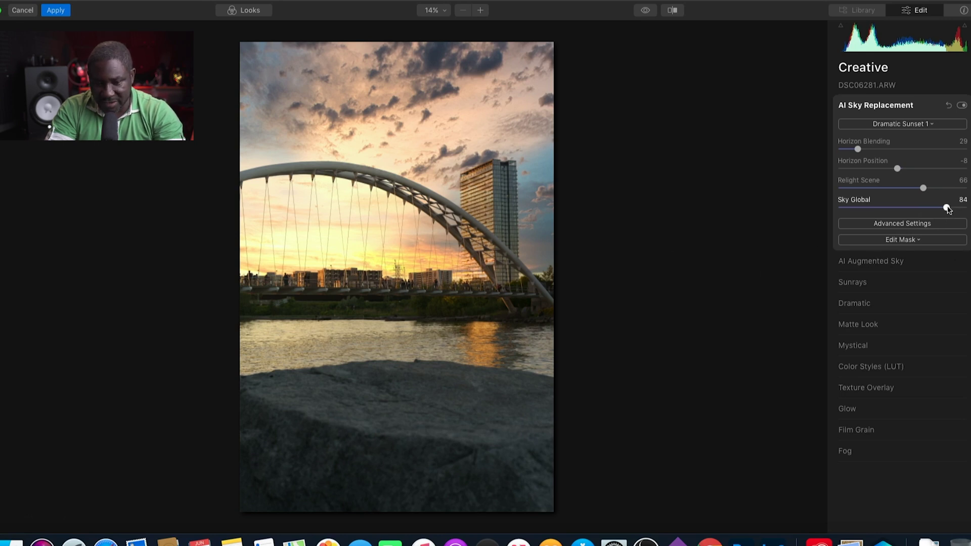
pyautogui.moveTo(946, 208); pyautogui.dragTo(966, 208)
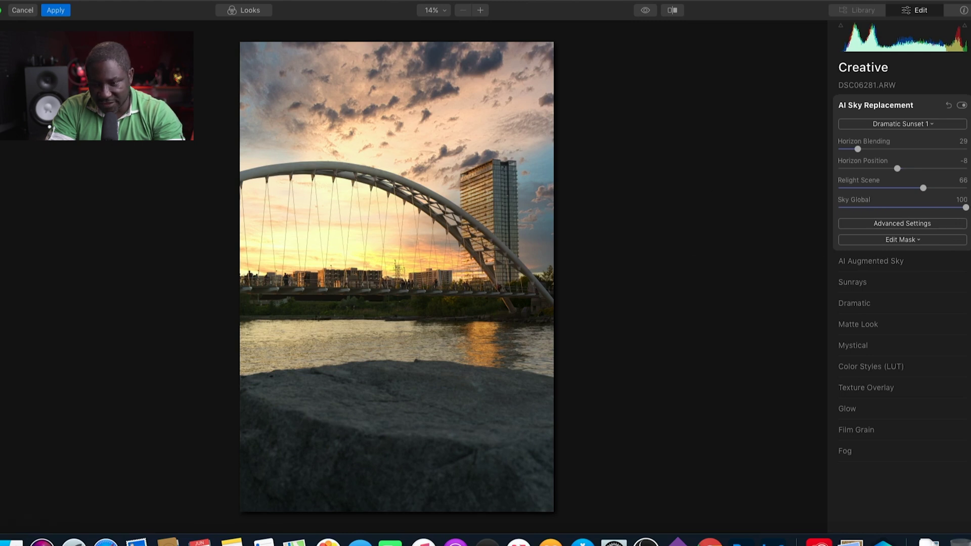
pyautogui.moveTo(966, 208); pyautogui.dragTo(894, 207)
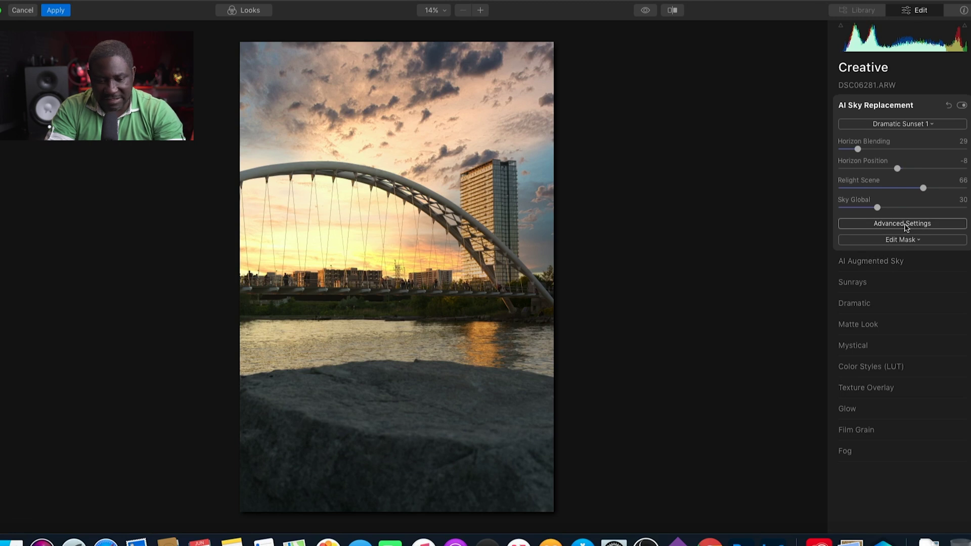
pyautogui.click(905, 226)
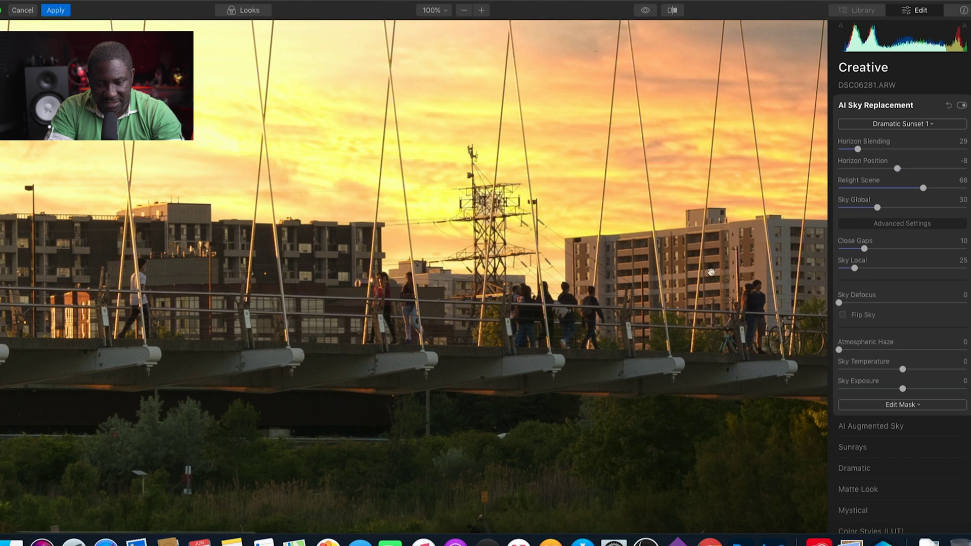
# Raise Close Gaps to 26, checking the sky between the bridge cables
pyautogui.click(324, 278)
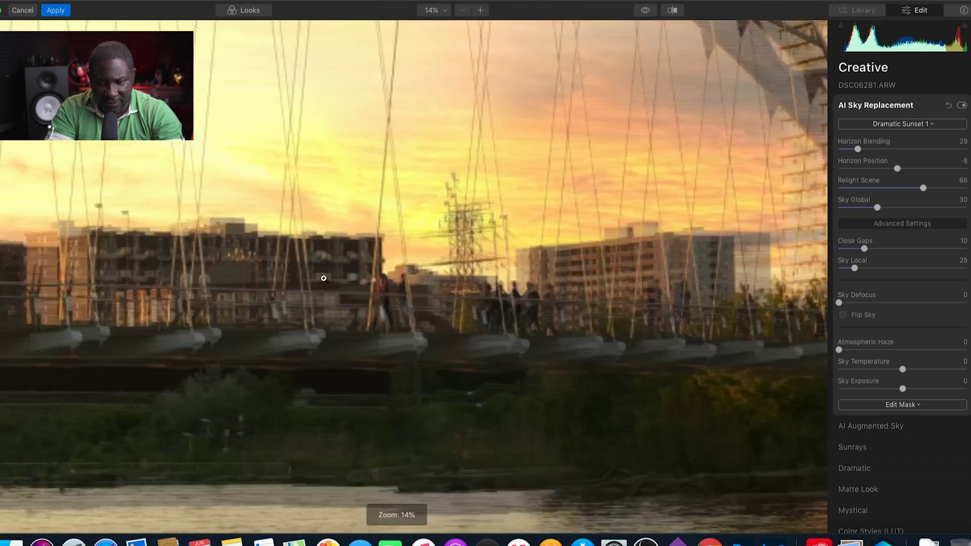
pyautogui.moveTo(865, 249); pyautogui.dragTo(899, 249)
pyautogui.click(457, 280)
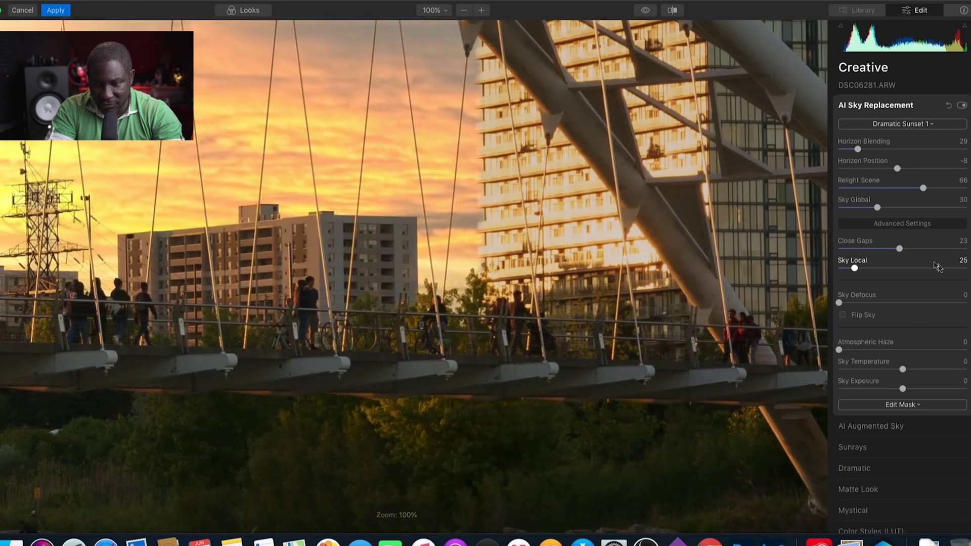
pyautogui.moveTo(900, 249); pyautogui.dragTo(929, 249)
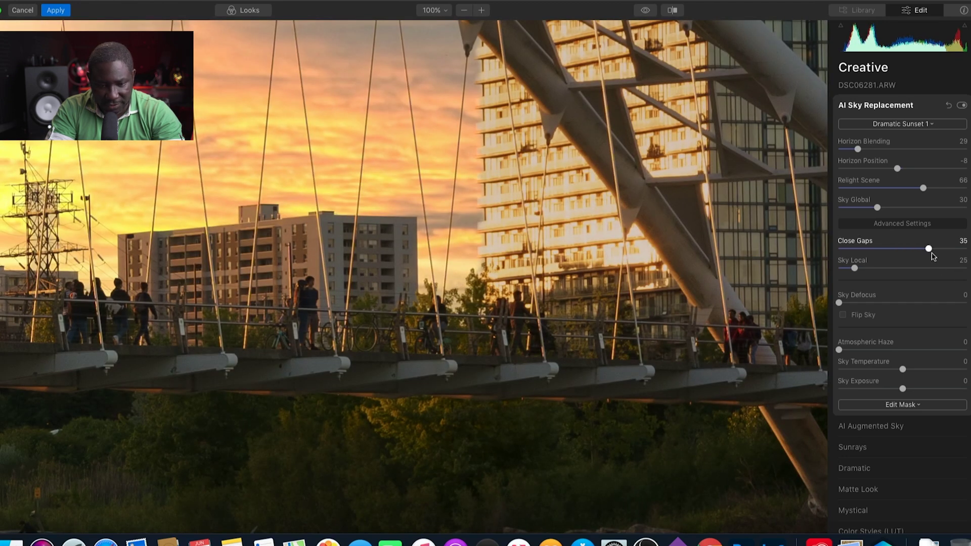
pyautogui.moveTo(929, 249); pyautogui.dragTo(907, 249)
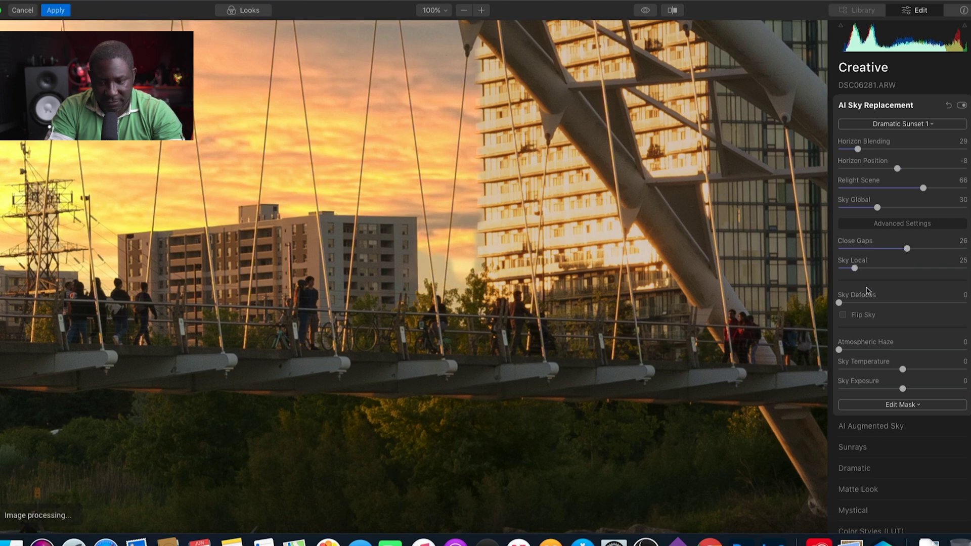
# Test Sky Local between lower values and 154, then return it to 25
pyautogui.moveTo(856, 269)
pyautogui.mouseDown()
pyautogui.moveTo(874, 269)
pyautogui.moveTo(850, 268)
pyautogui.mouseUp()
pyautogui.click(588, 204)
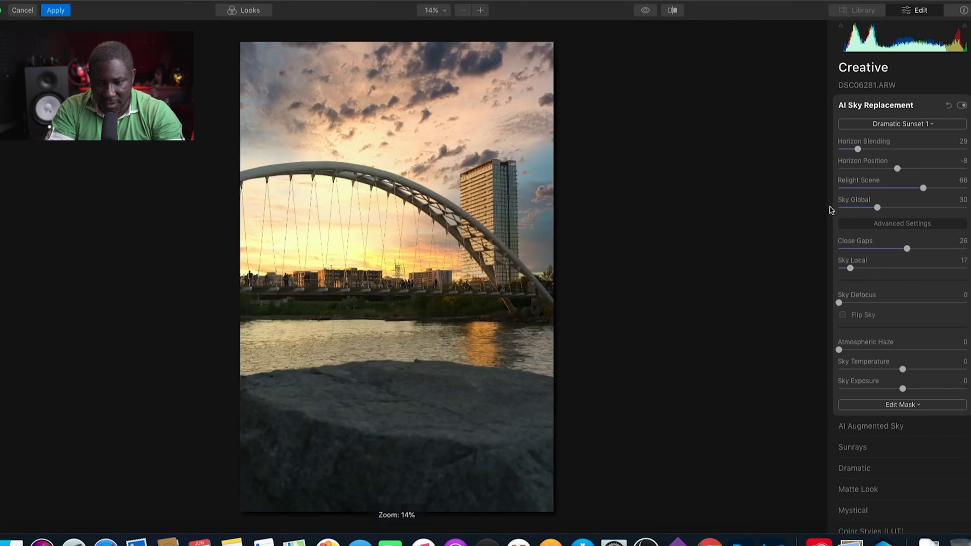
pyautogui.moveTo(850, 269); pyautogui.dragTo(938, 268)
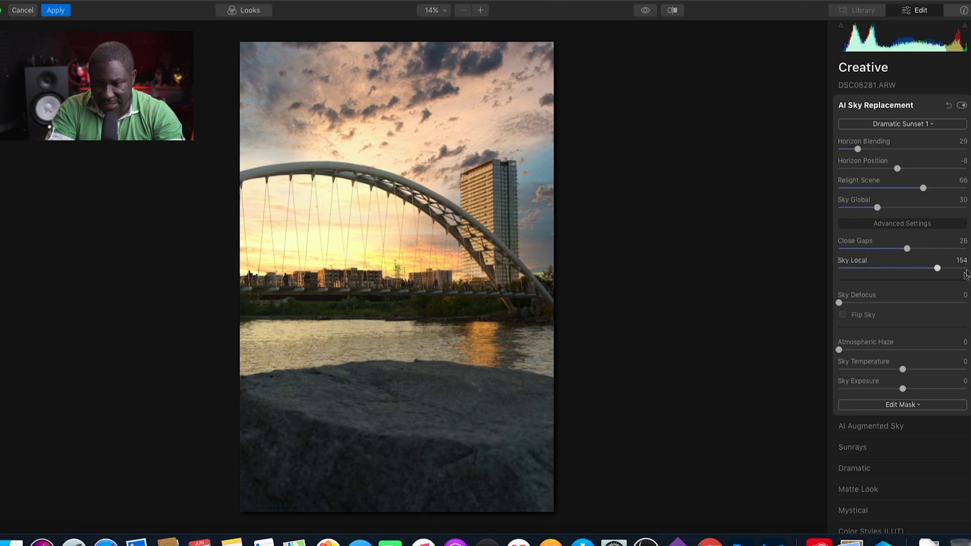
pyautogui.moveTo(937, 268); pyautogui.dragTo(855, 269)
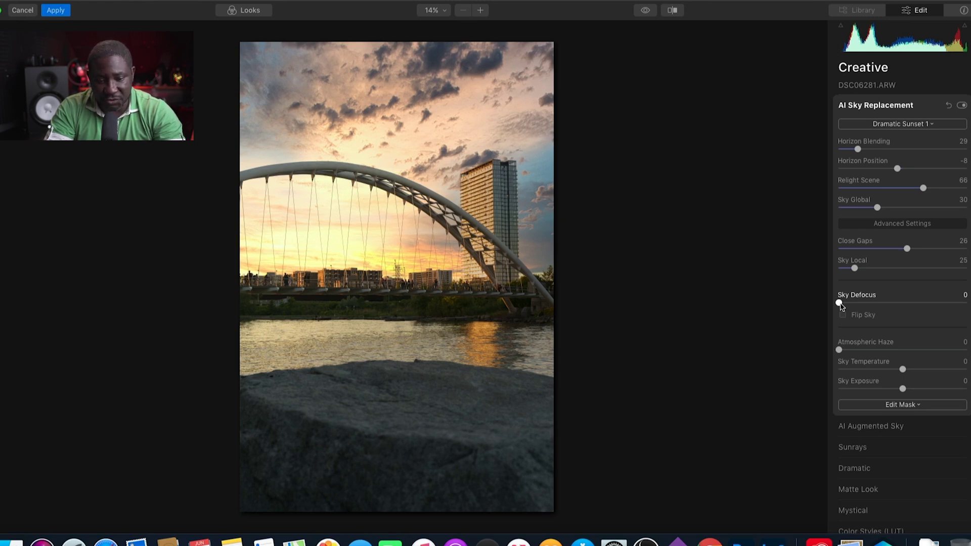
# Try a slight Sky Defocus, then reset it to 0 to keep the sky sharp
pyautogui.moveTo(839, 303); pyautogui.dragTo(845, 303)
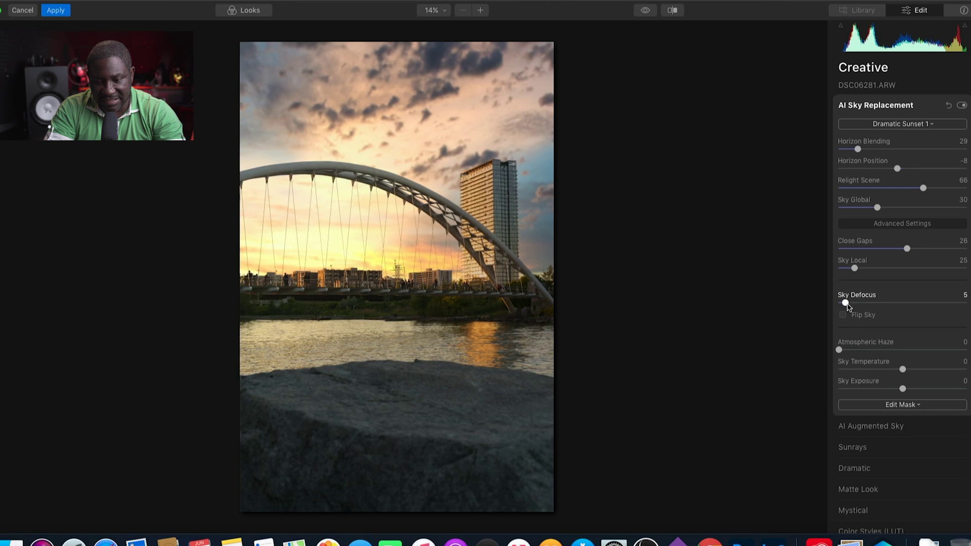
pyautogui.moveTo(846, 303); pyautogui.dragTo(851, 303)
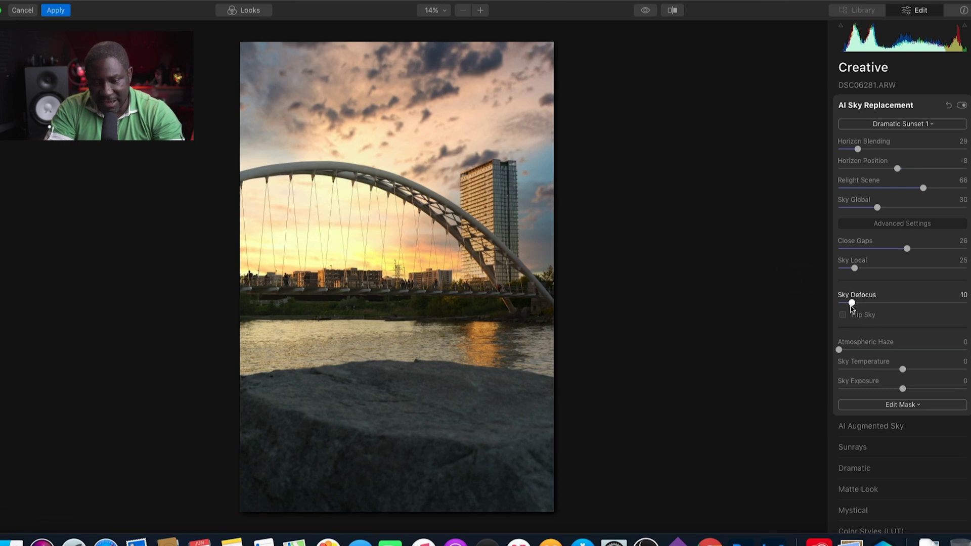
pyautogui.moveTo(853, 305); pyautogui.dragTo(807, 309)
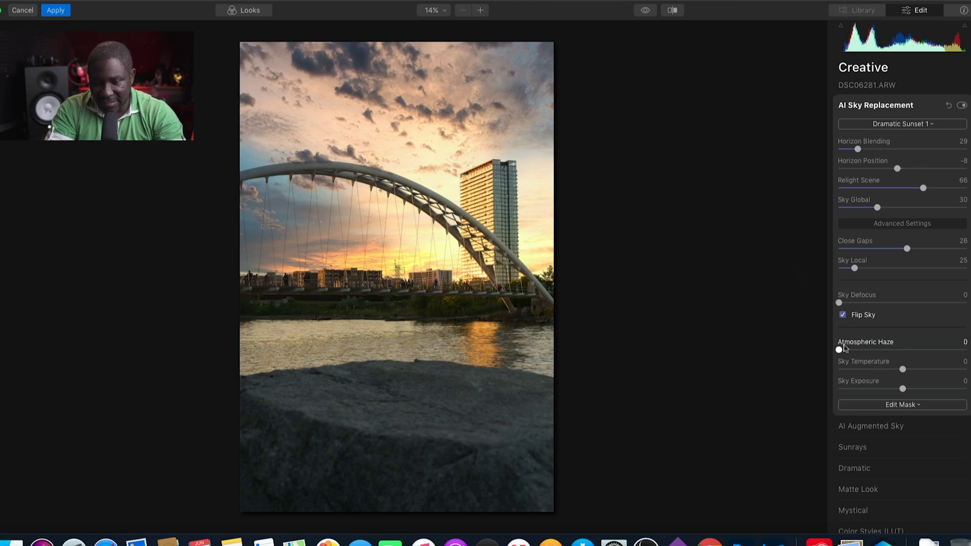
# Test Atmospheric Haze and reset it to 0, then warm Sky Temperature to 19
pyautogui.moveTo(841, 350); pyautogui.dragTo(863, 350)
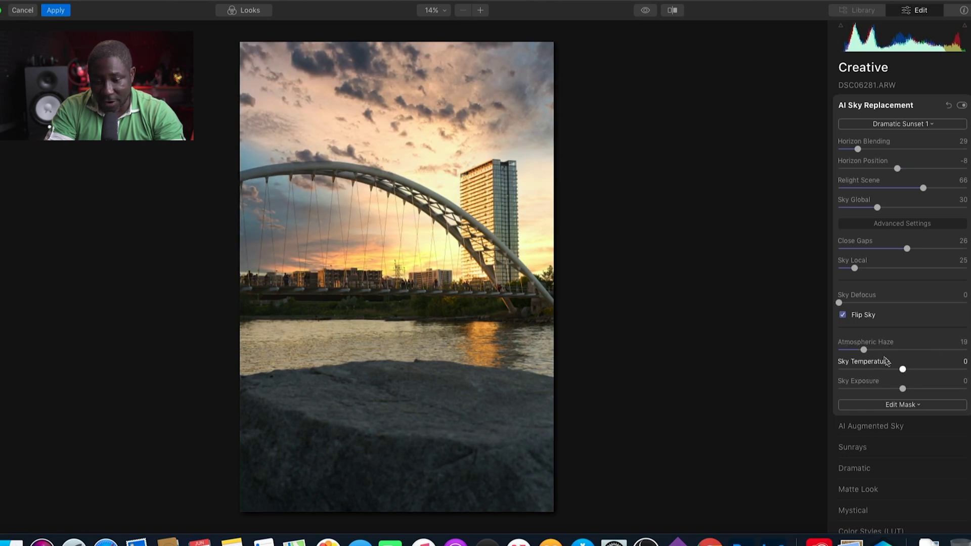
pyautogui.doubleClick(865, 350)
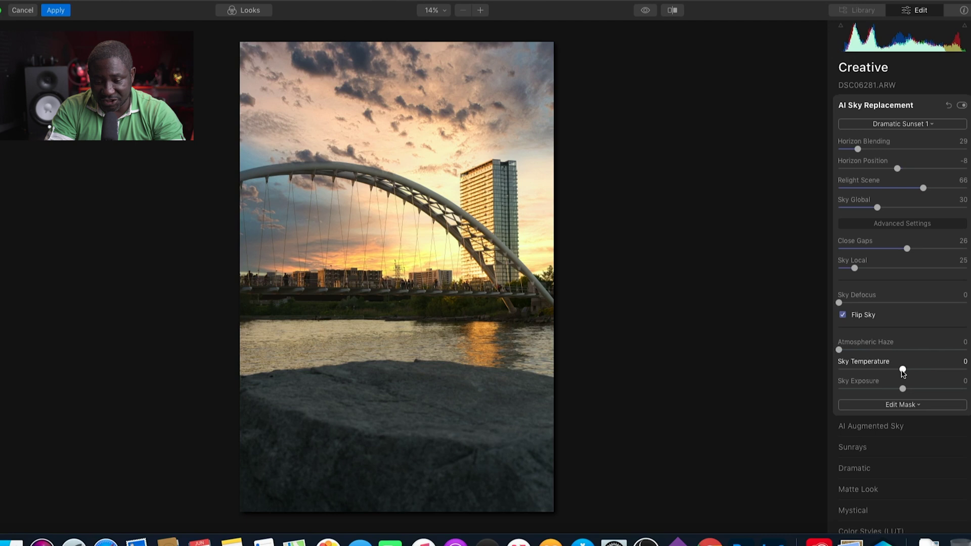
pyautogui.moveTo(902, 373); pyautogui.dragTo(890, 413)
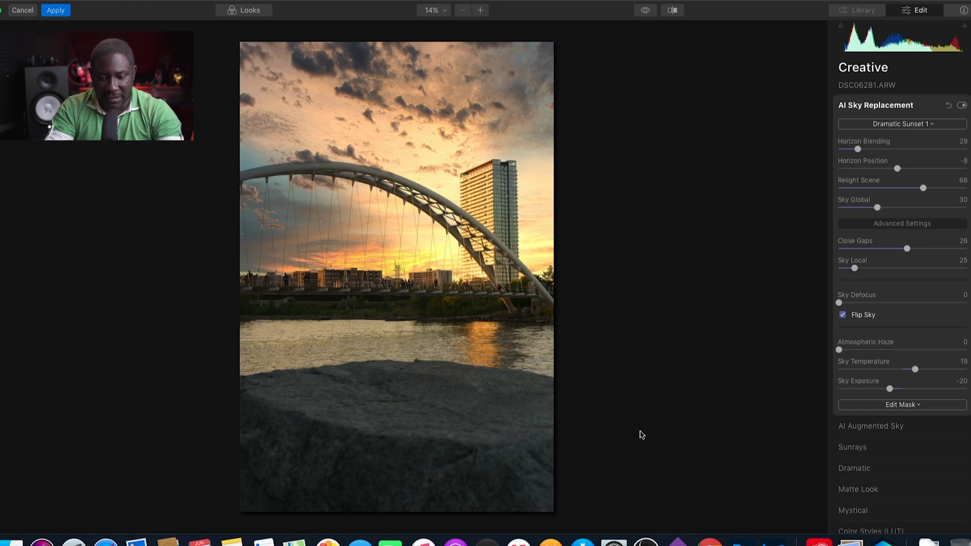
# Apply the Luminar 4 sunset sky edits and send the result back to Photoshop as Layer 1
pyautogui.scroll(-2, 966, 434)
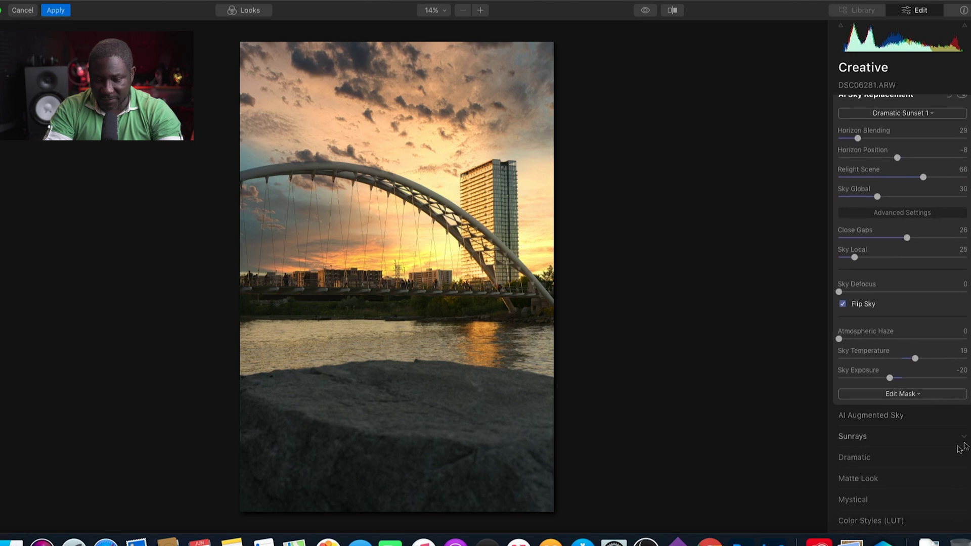
pyautogui.scroll(-2, 925, 448)
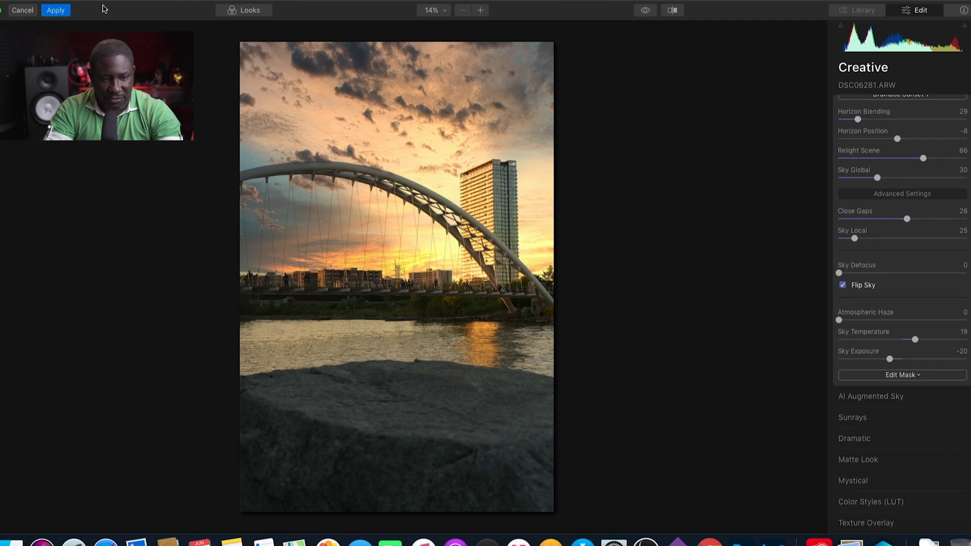
pyautogui.click(56, 10)
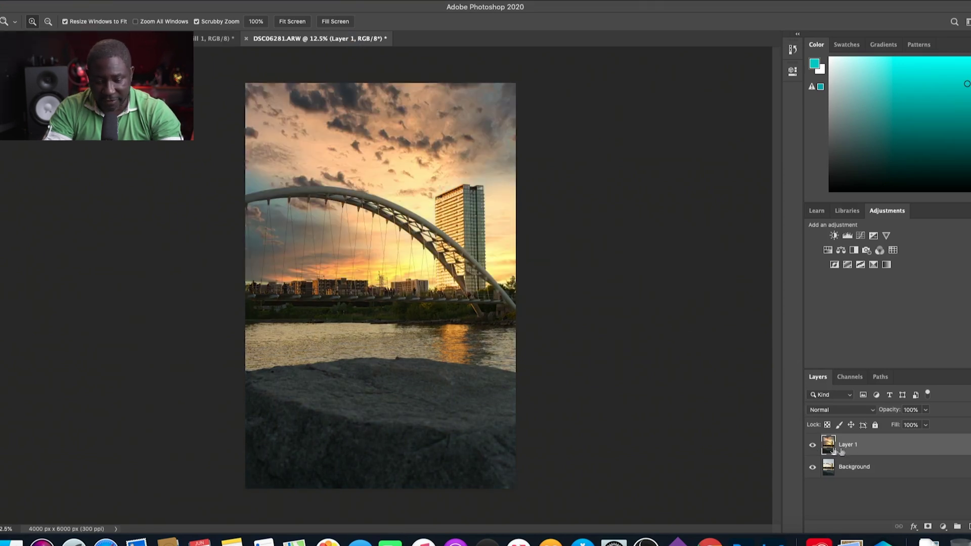
# Hide and re-show Layer 1 to compare the Dramatic Sunset 1 sky with the original plain sky
pyautogui.click(812, 448)
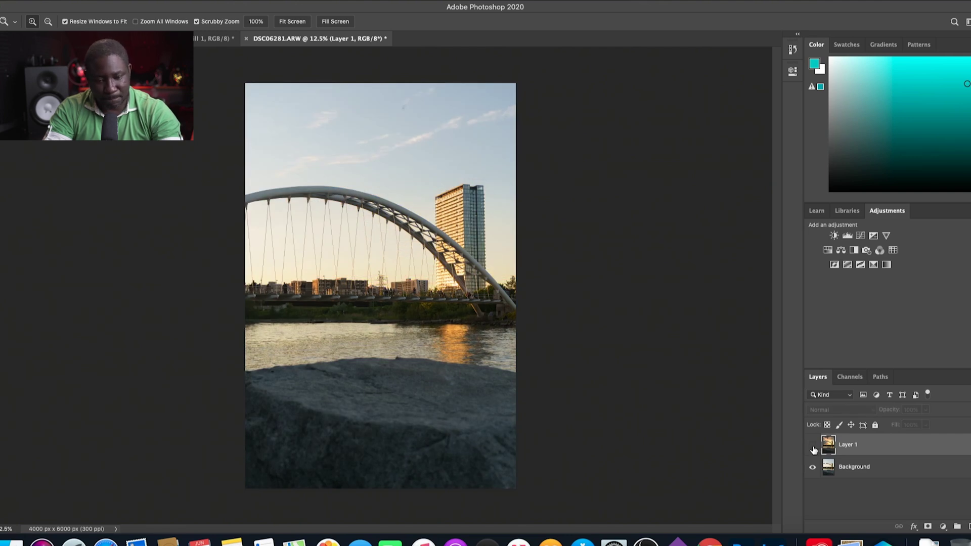
pyautogui.click(812, 447)
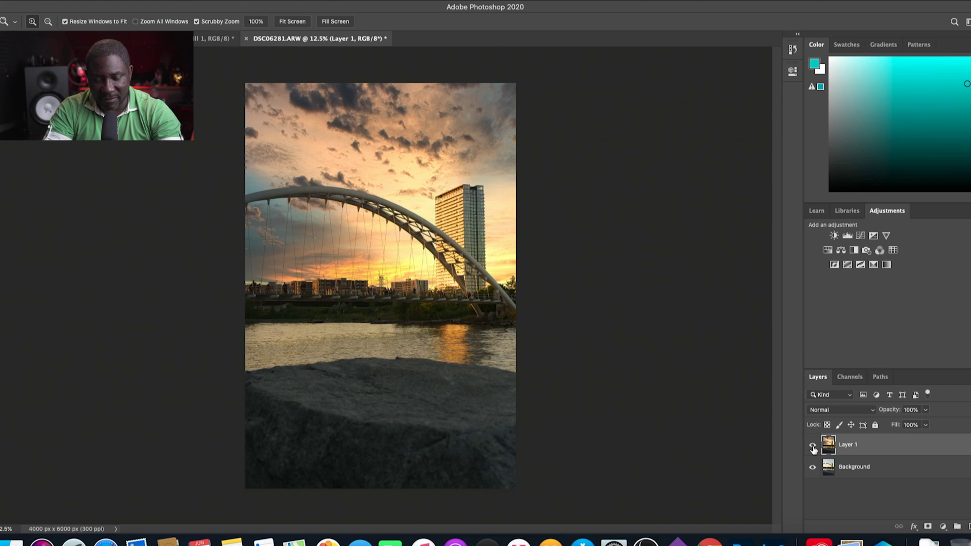